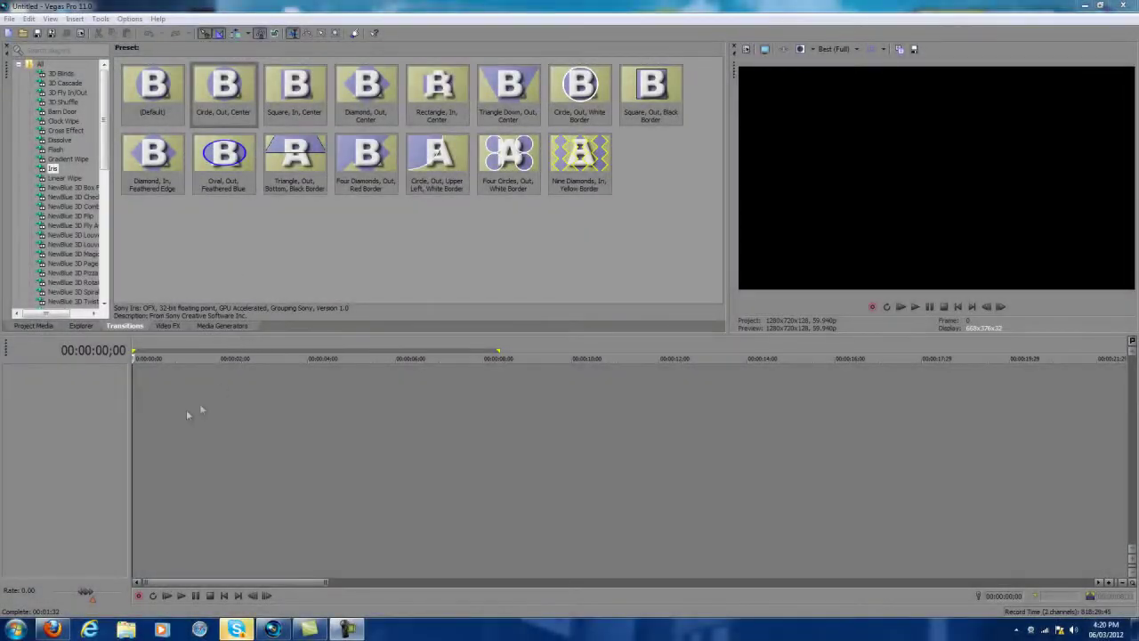
- Bring up the Open dialog to import media into the empty project
left_click(52, 33)
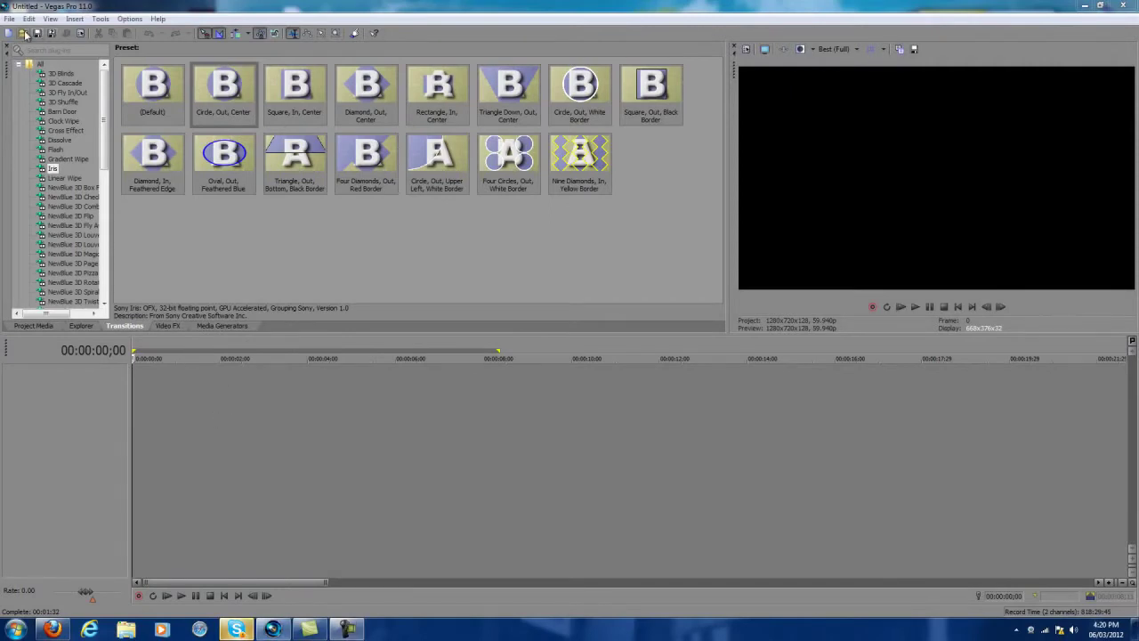
- Import the Metrix2 video from the Desktop onto the timeline and place the playhead in it
left_click(434, 218)
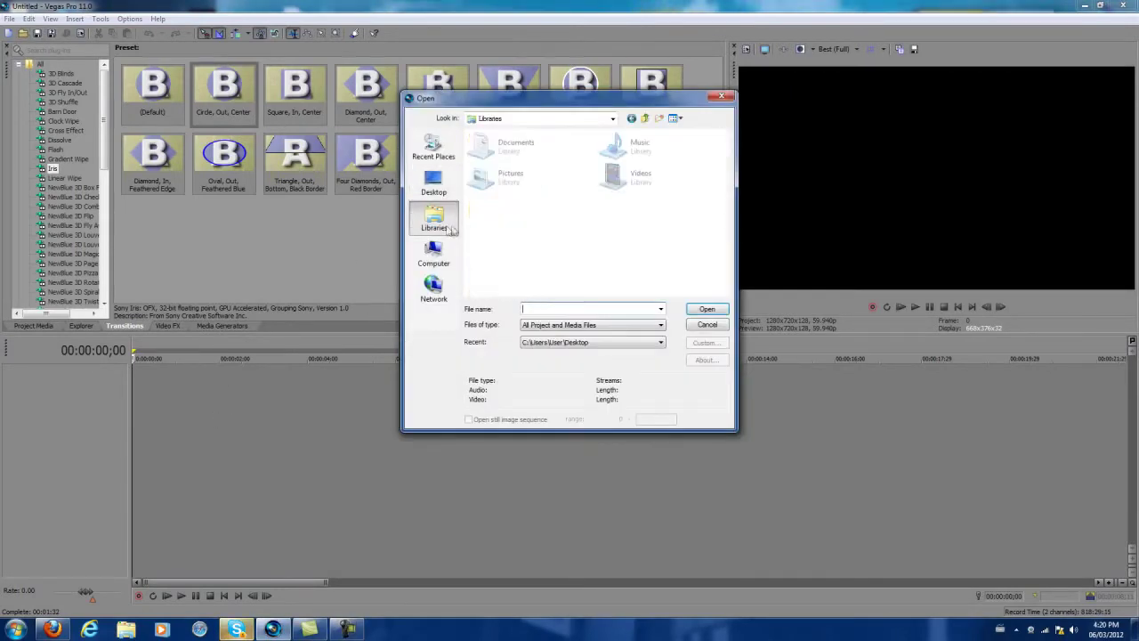
double_click(642, 181)
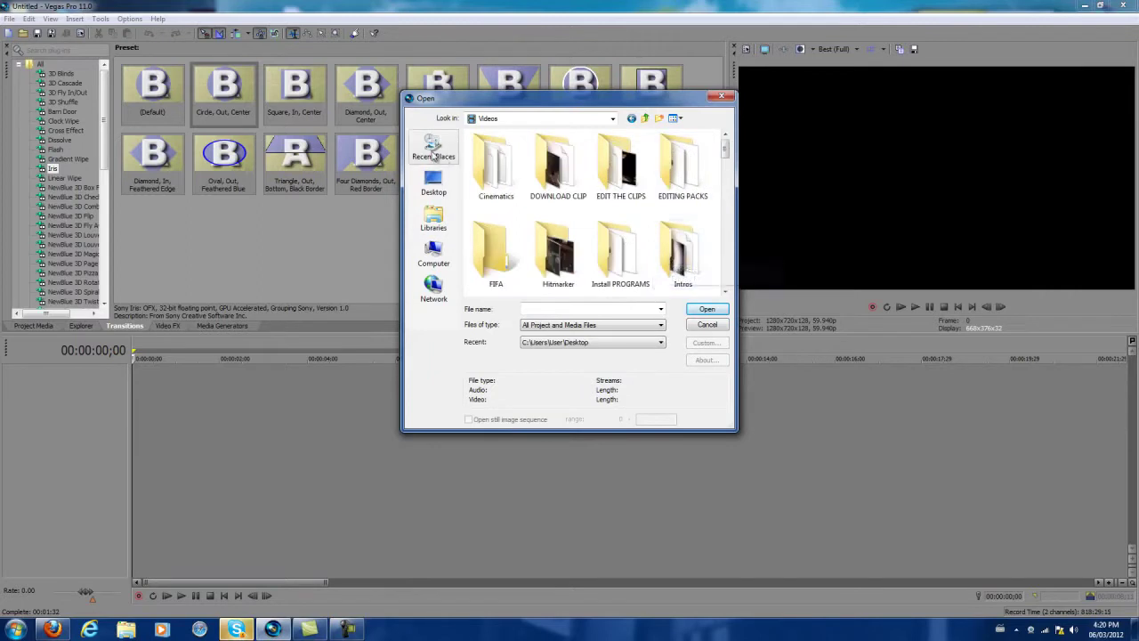
left_click(434, 182)
scroll(557, 209, "down", 8)
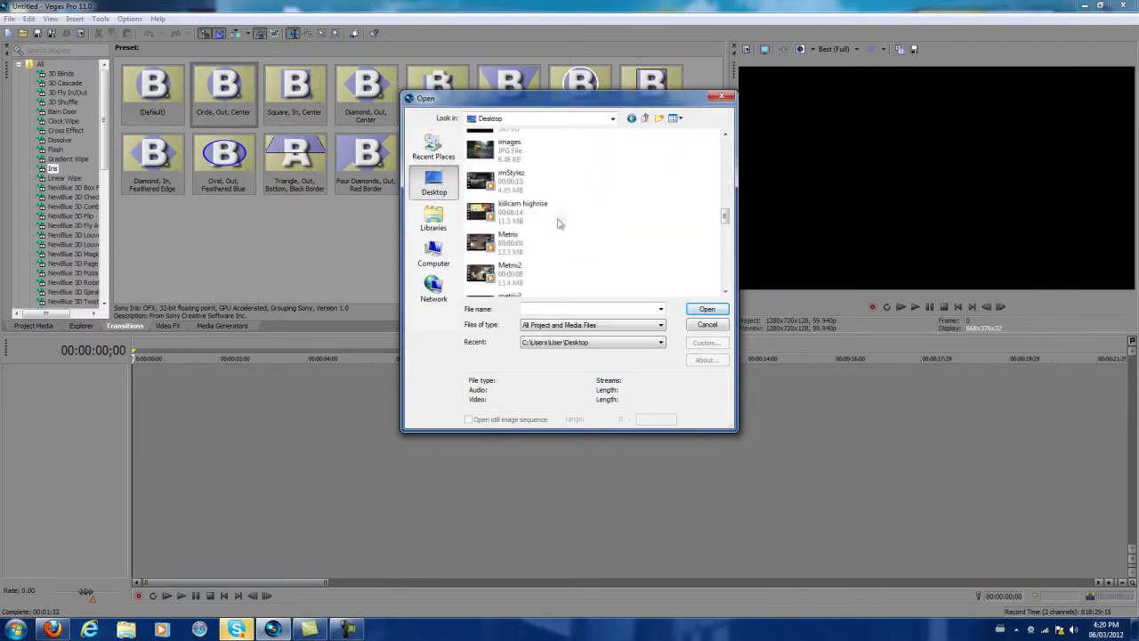
left_click(526, 256)
left_click(539, 272)
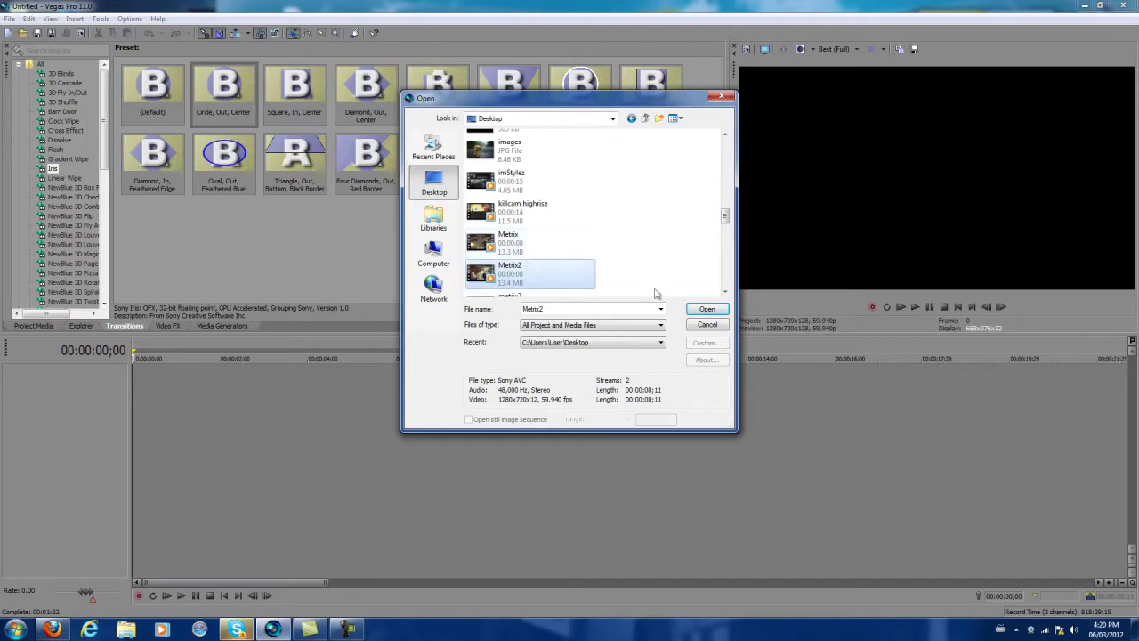
left_click(707, 310)
left_click(275, 399)
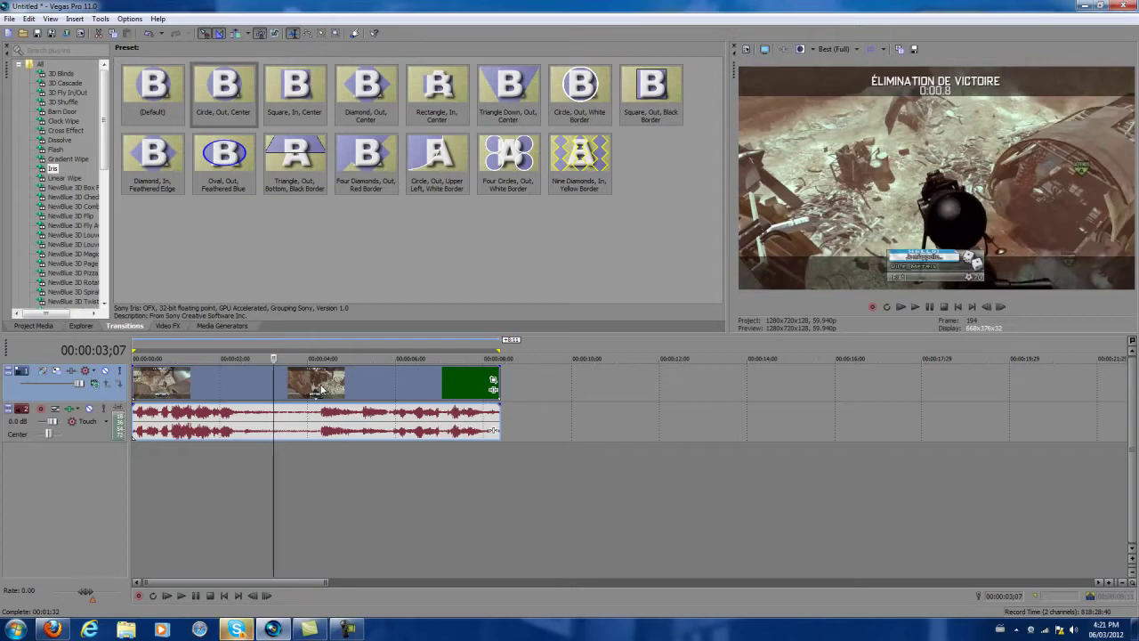
- Find the 00:00:04;09 cut point, checking neighbouring frames one at a time
left_click(322, 387)
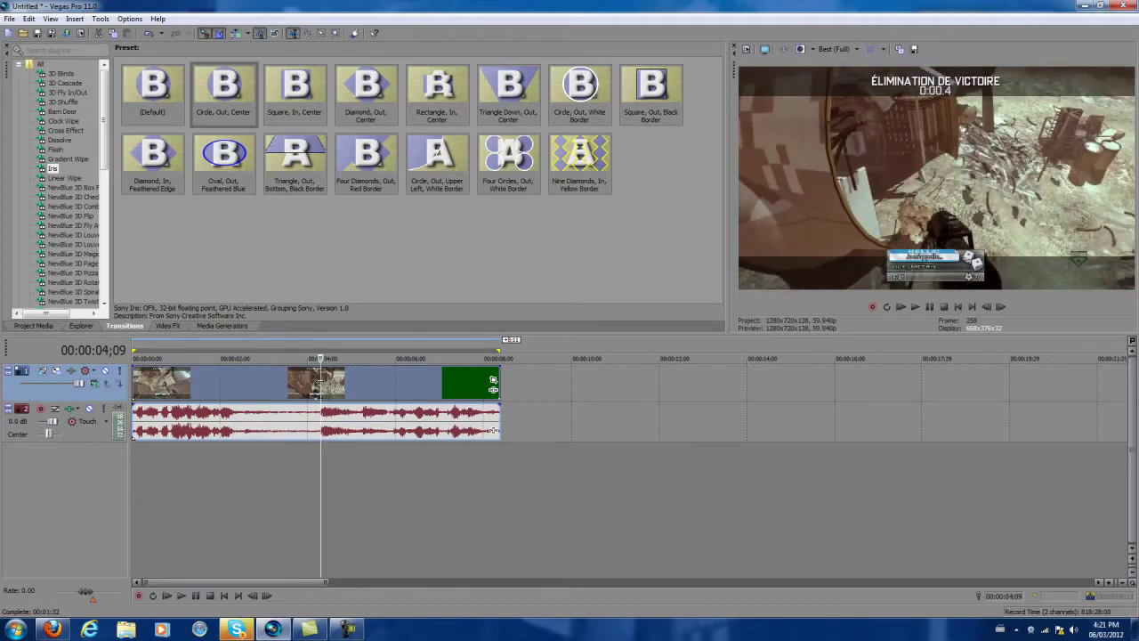
key("Left")
key("Right")
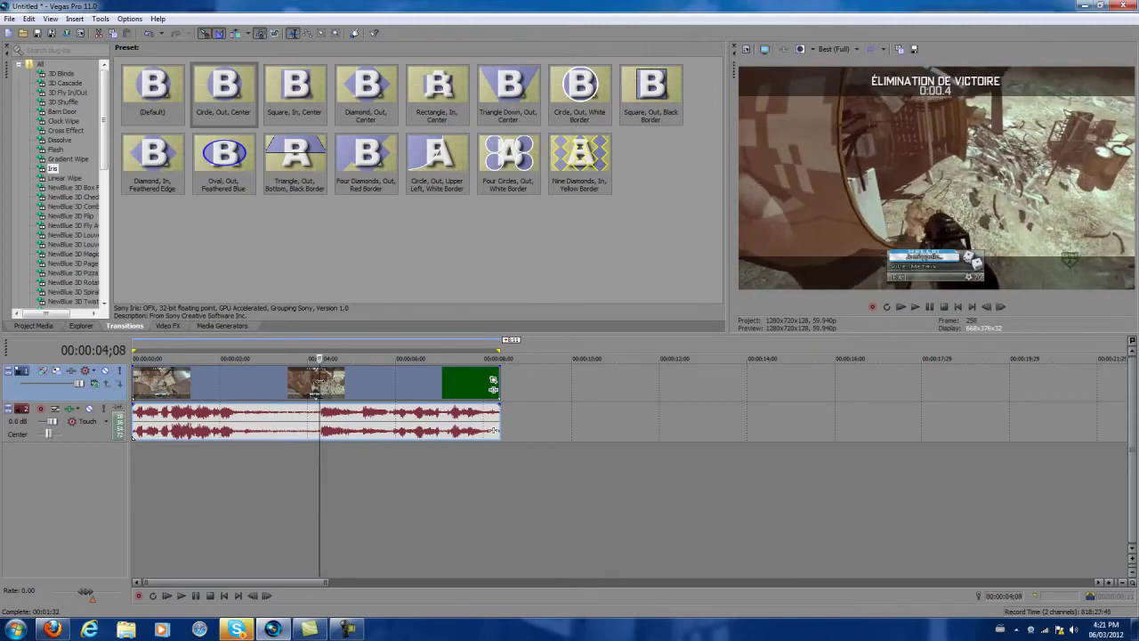
key("Right")
key("Left")
key("Right")
key("Left")
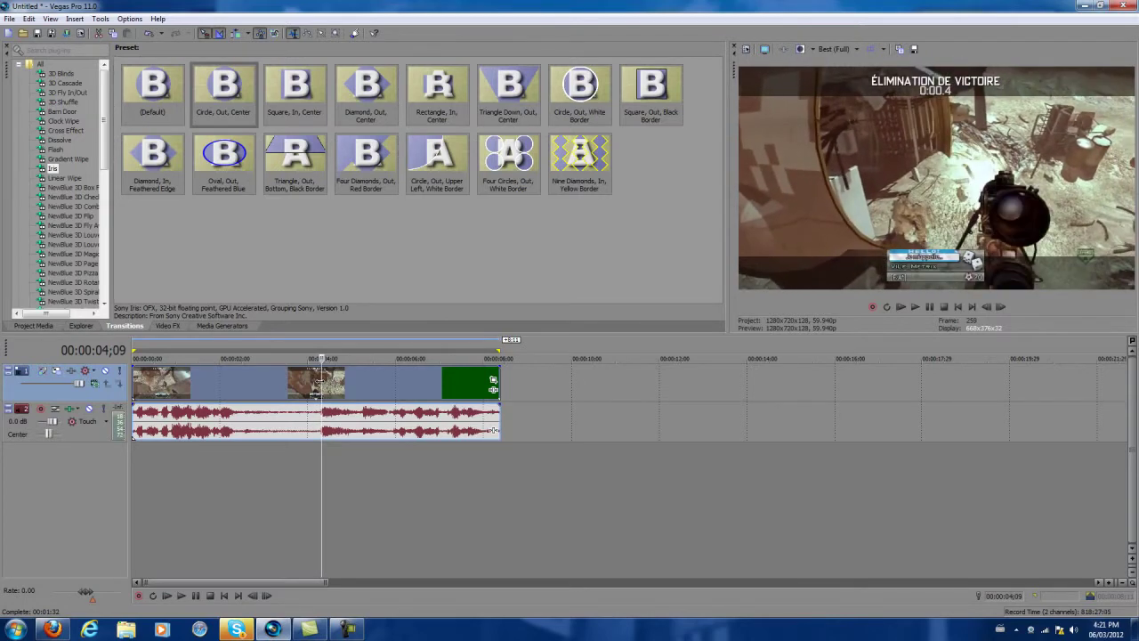
- Set the preview quality to Draft (Full)
left_click(837, 49)
mouse_move(843, 65)
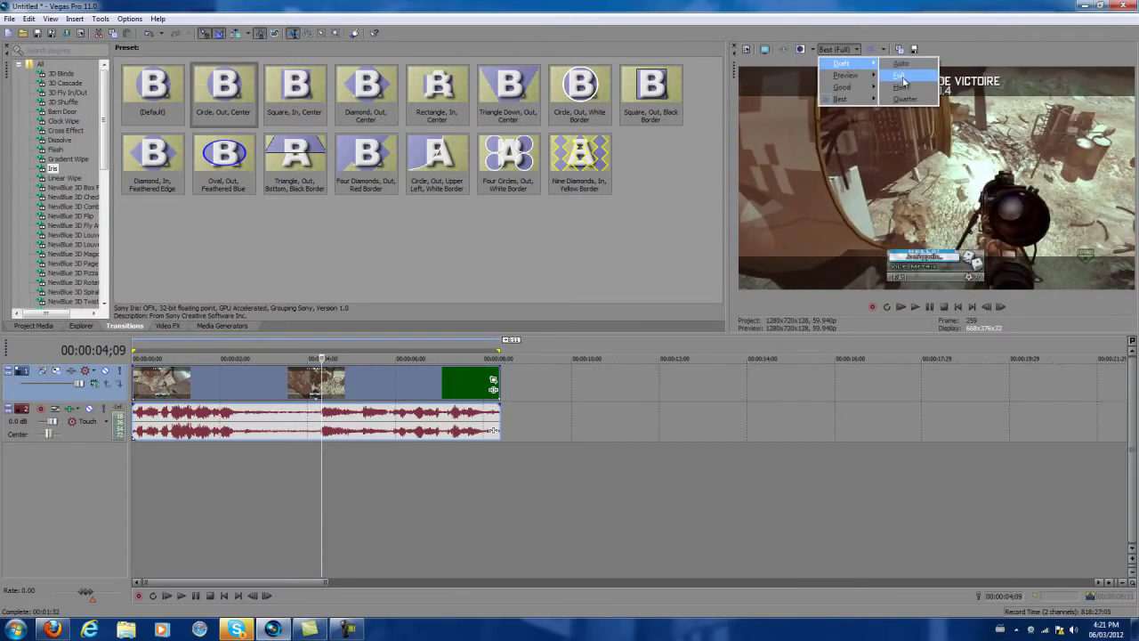
left_click(906, 75)
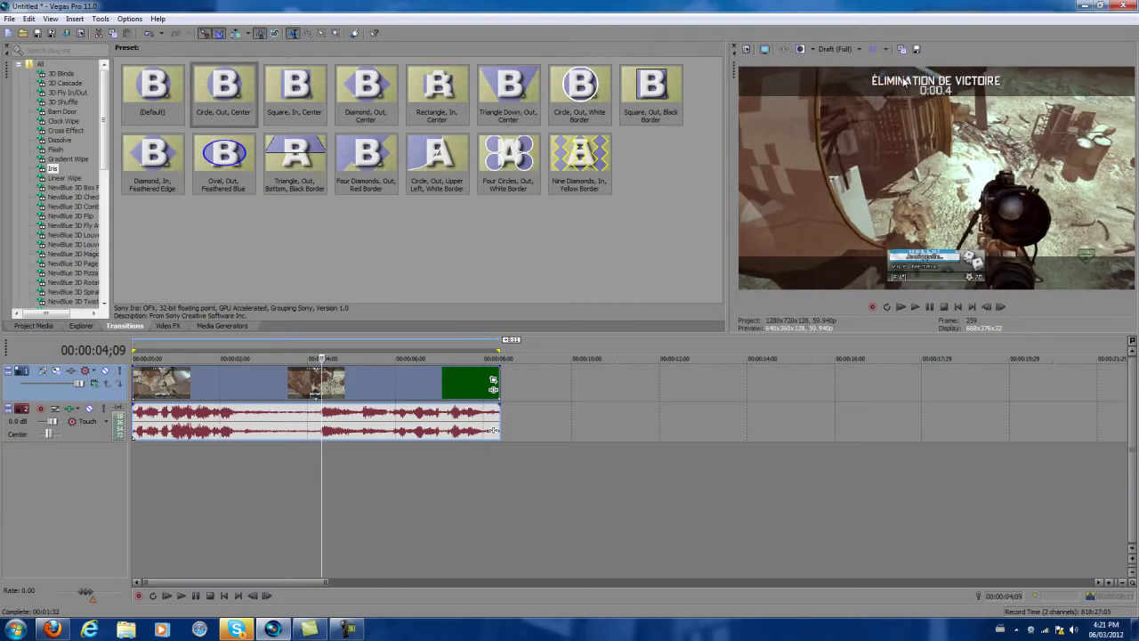
- Split the video and audio at 00:00:04;10 and select the Iris Circle, Out, Center preset
left_click(322, 384)
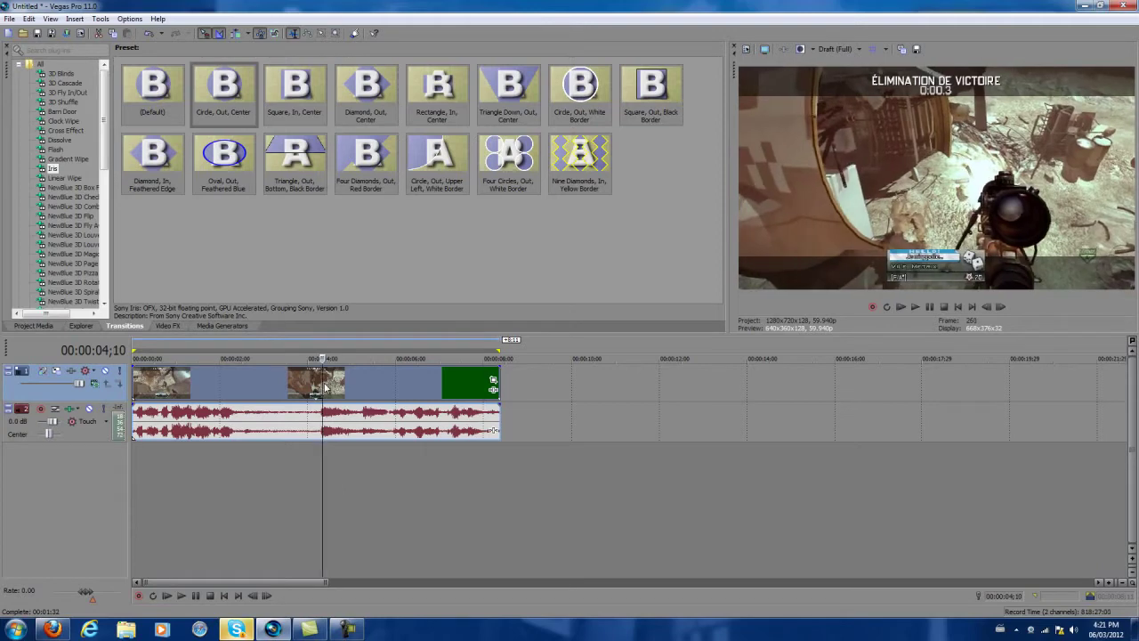
key("s")
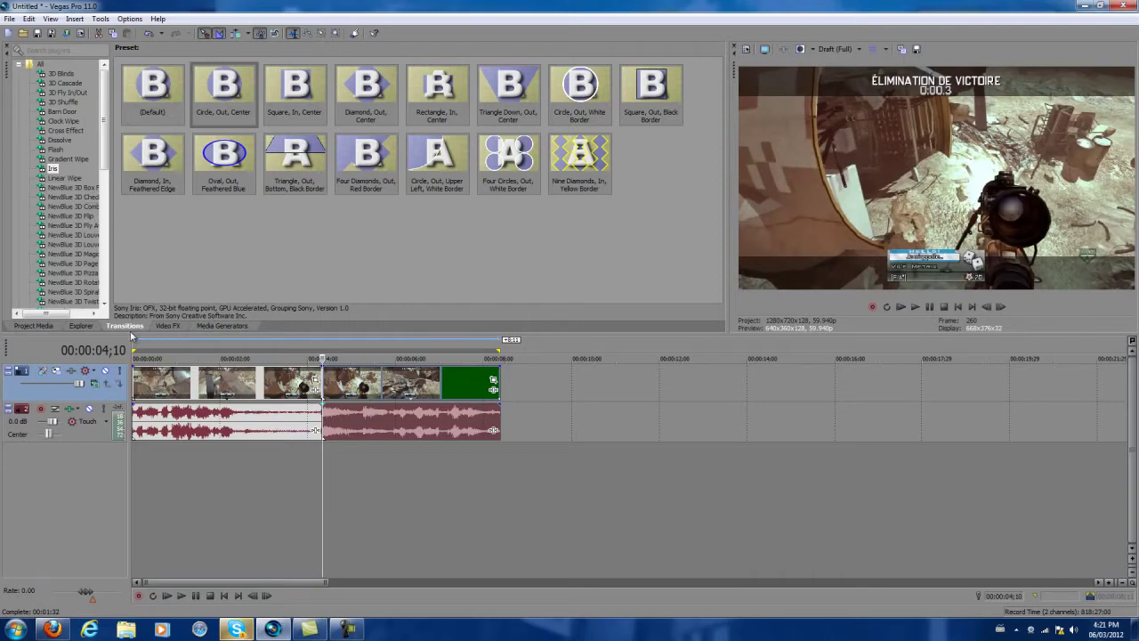
left_click(53, 171)
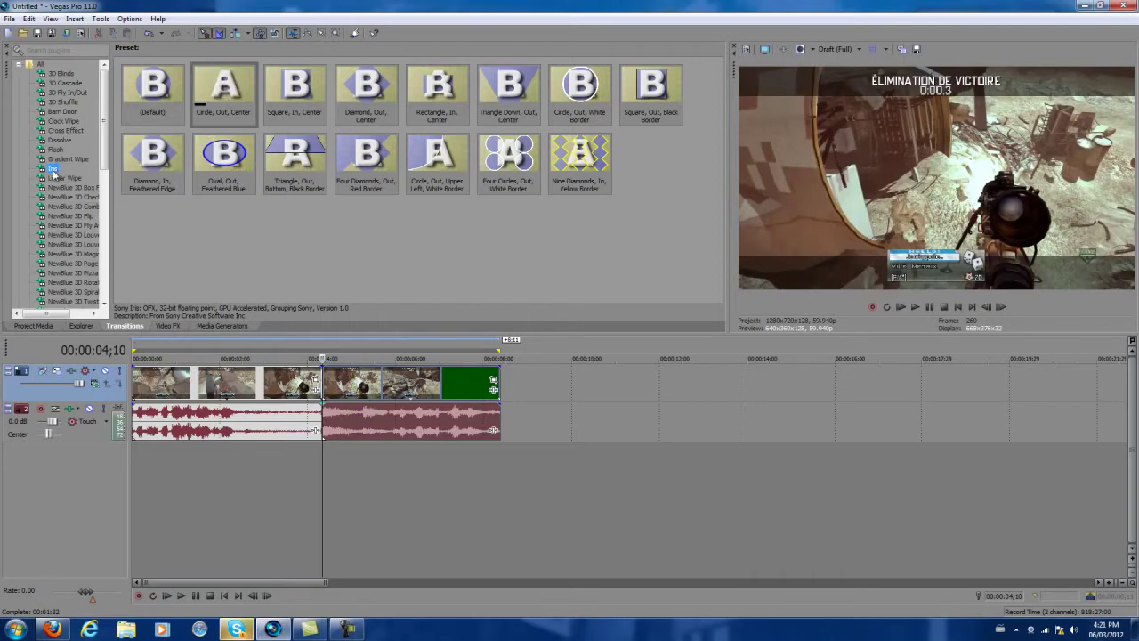
left_click(229, 94)
- Place the Circle, Out, Center Iris transition on the cut and adjust its overlap
left_click_drag(353, 305, 326, 381)
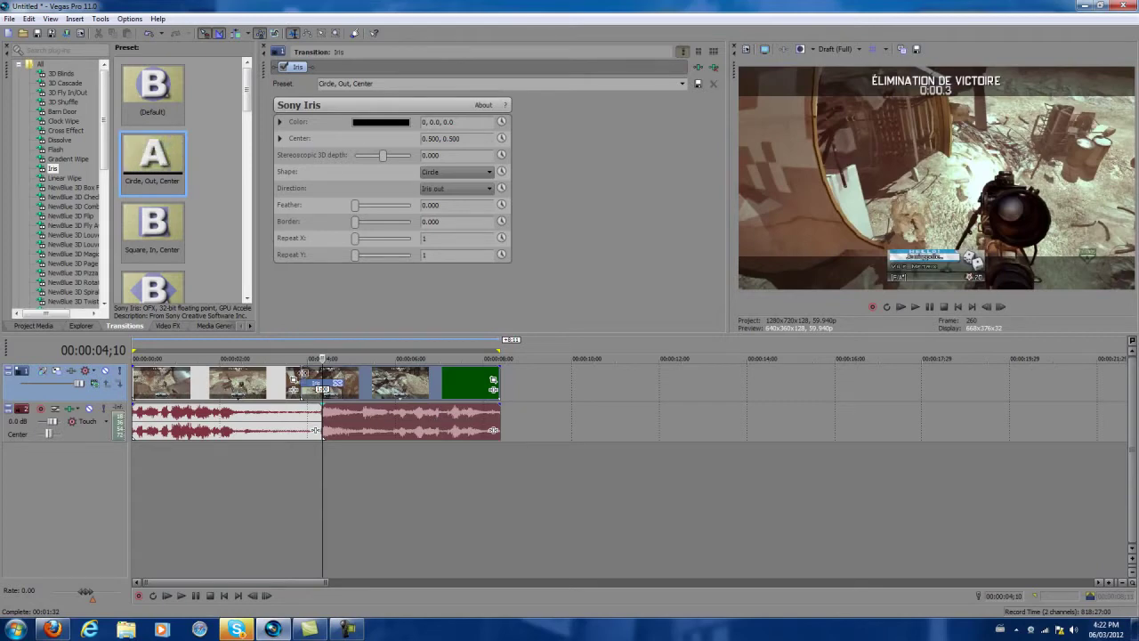
left_click(409, 418)
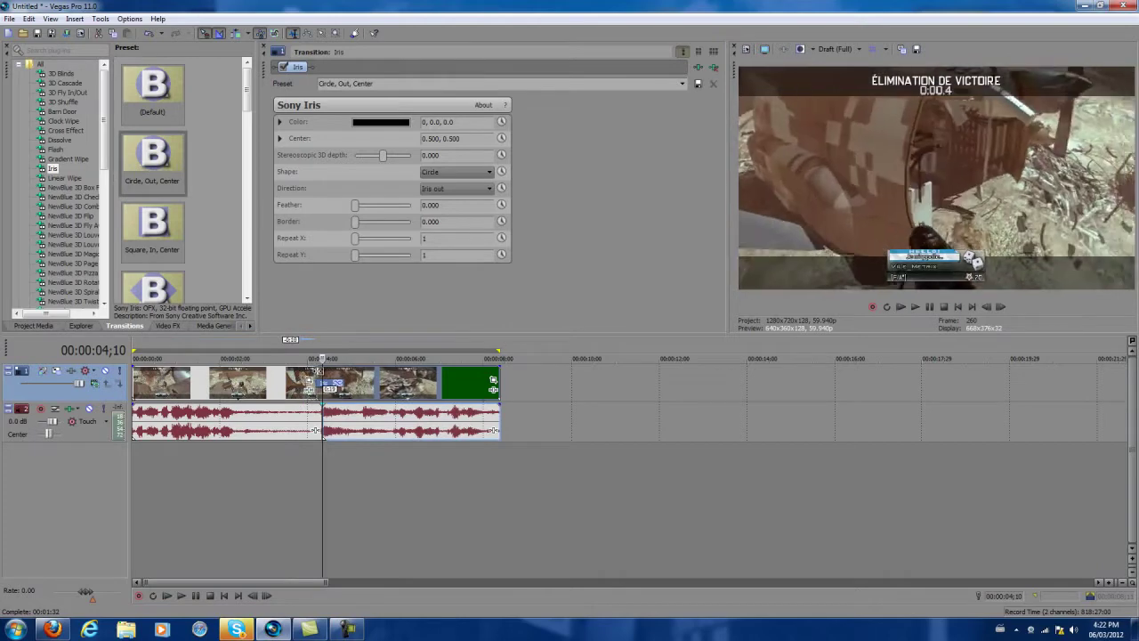
left_click_drag(315, 430, 318, 432)
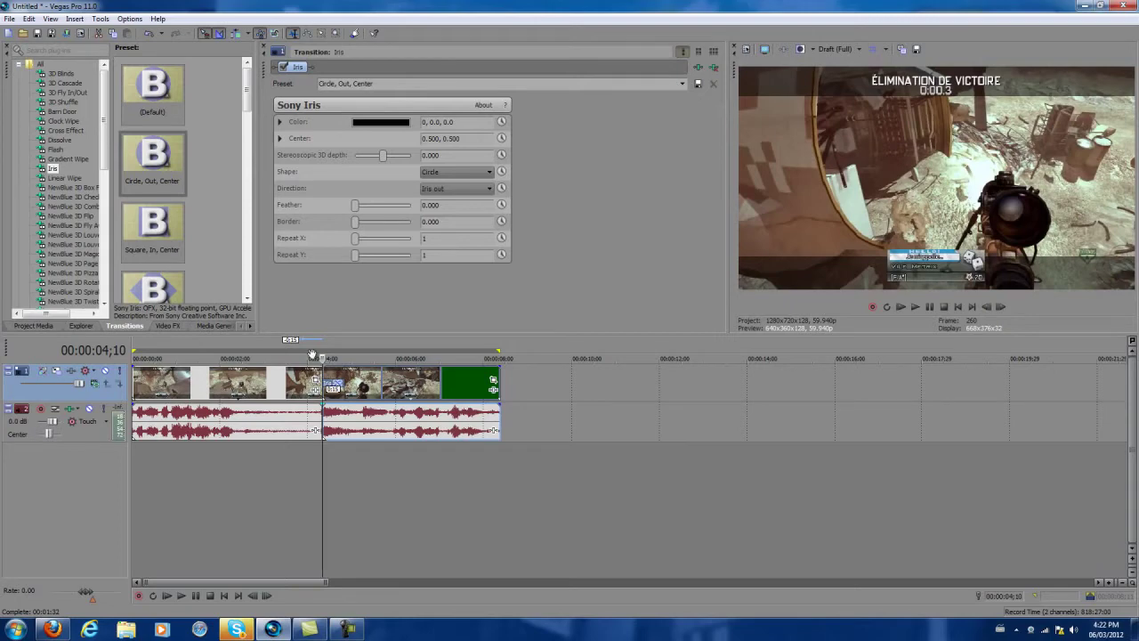
- Play the transition from just before the cut, then return to 00:00:04;10
left_click(307, 382)
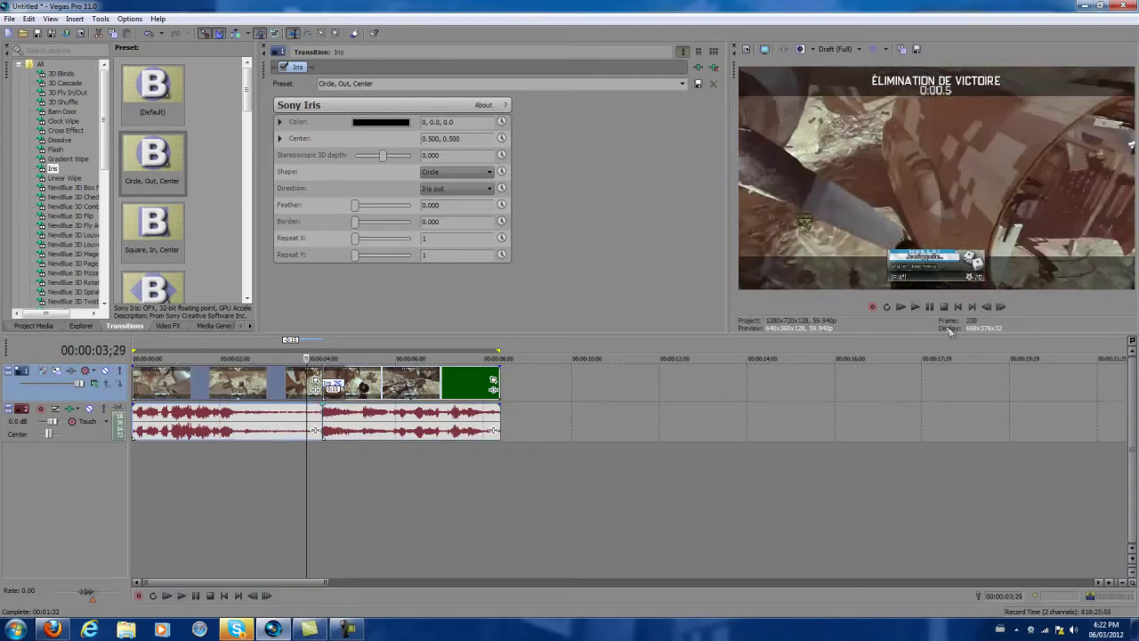
left_click(929, 307)
left_click(929, 306)
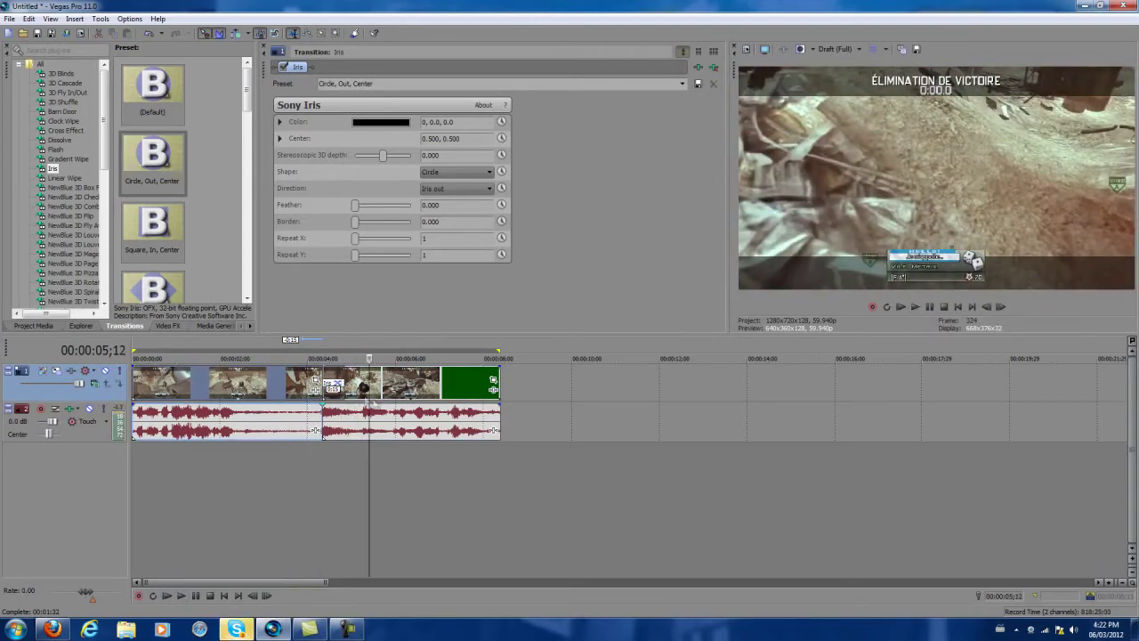
left_click(313, 383)
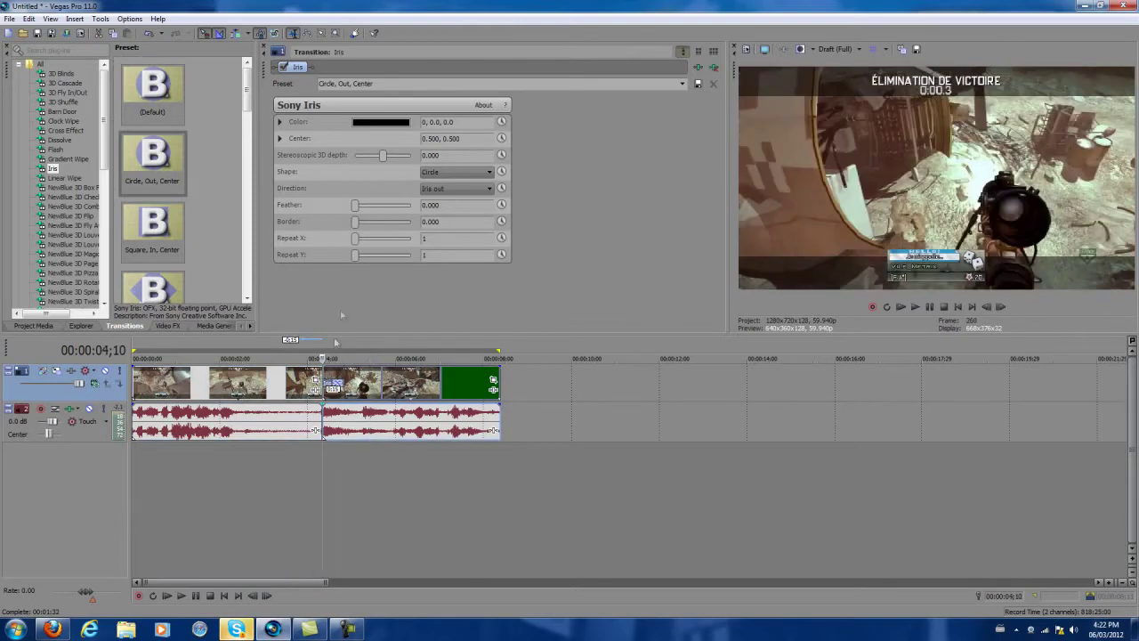
- Set the Iris transition colour to white and preview it at 00:00:04;15
left_click(379, 126)
left_click(301, 153)
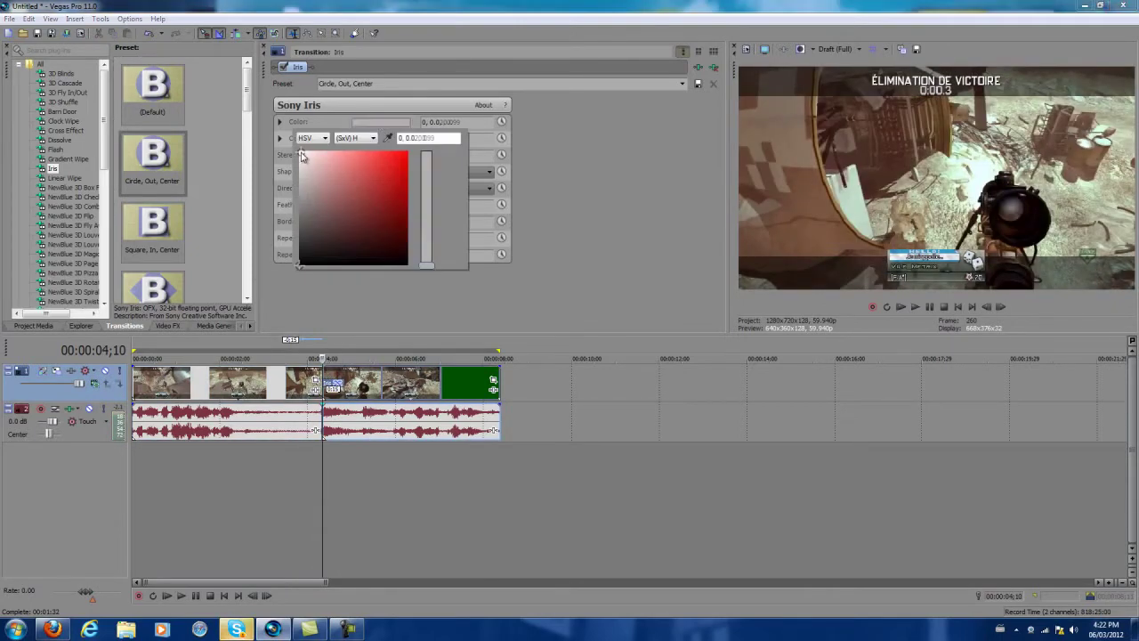
left_click(552, 162)
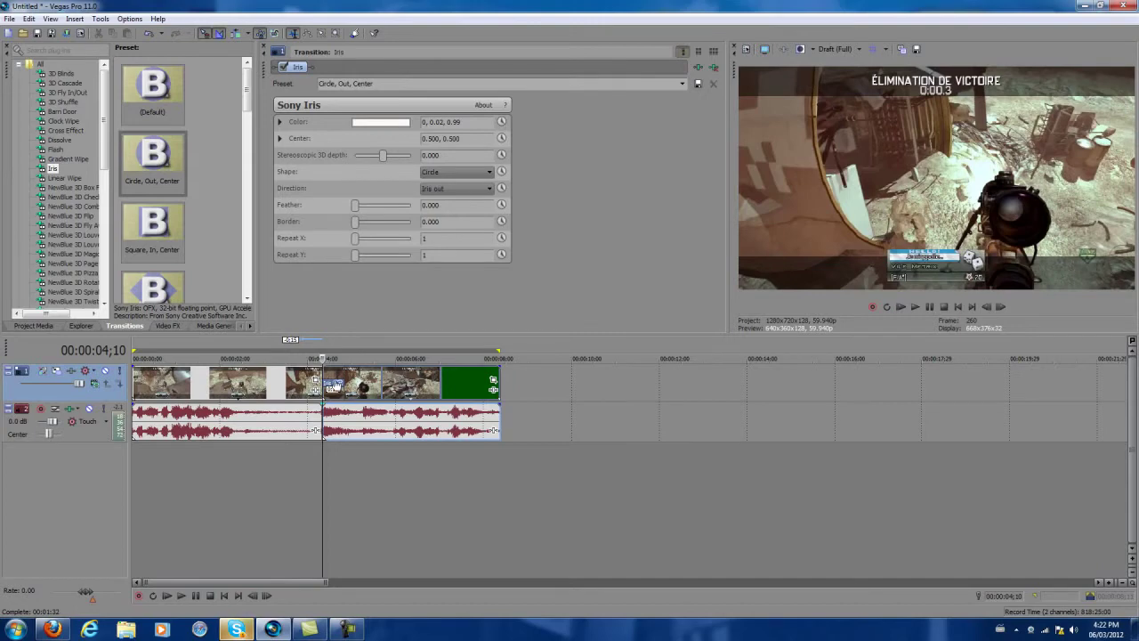
left_click(330, 376)
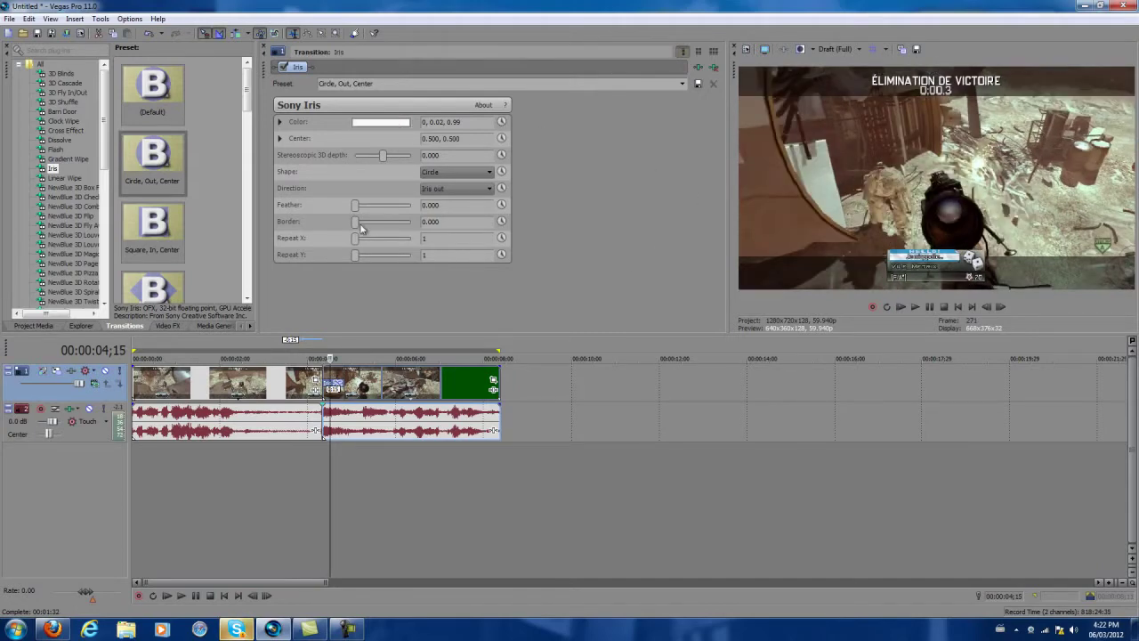
- Set the Iris border to 0.253 and feather to 0.093, checking at 00:00:03;29
mouse_move(352, 224)
left_mouse_down()
mouse_move(403, 221)
mouse_move(367, 226)
left_mouse_up()
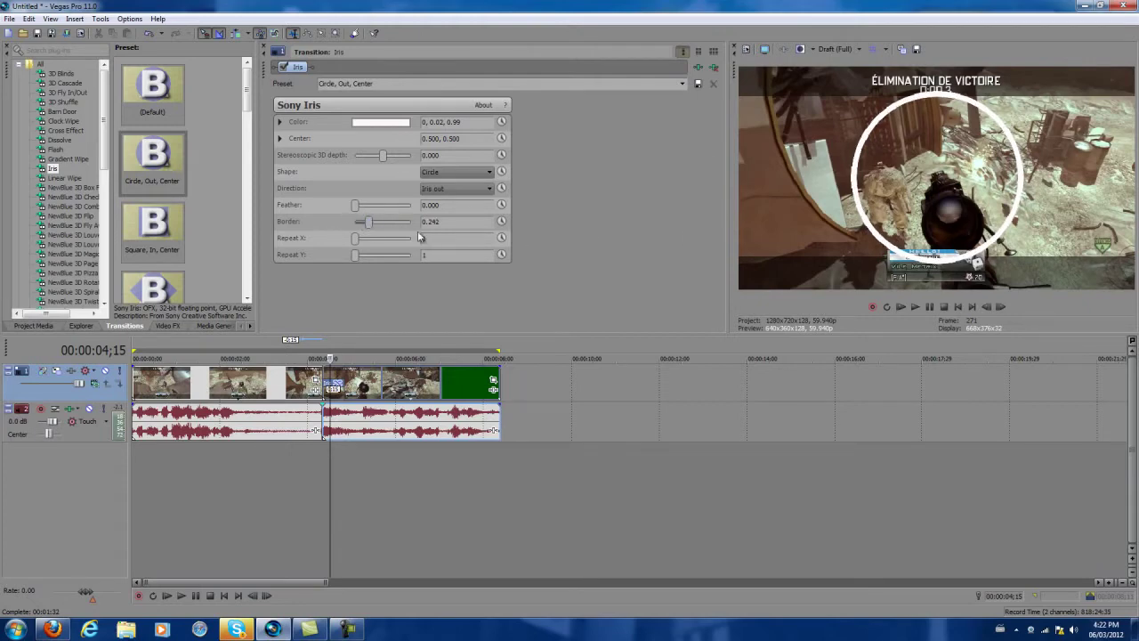
left_click_drag(370, 227, 370, 225)
left_click_drag(357, 206, 359, 206)
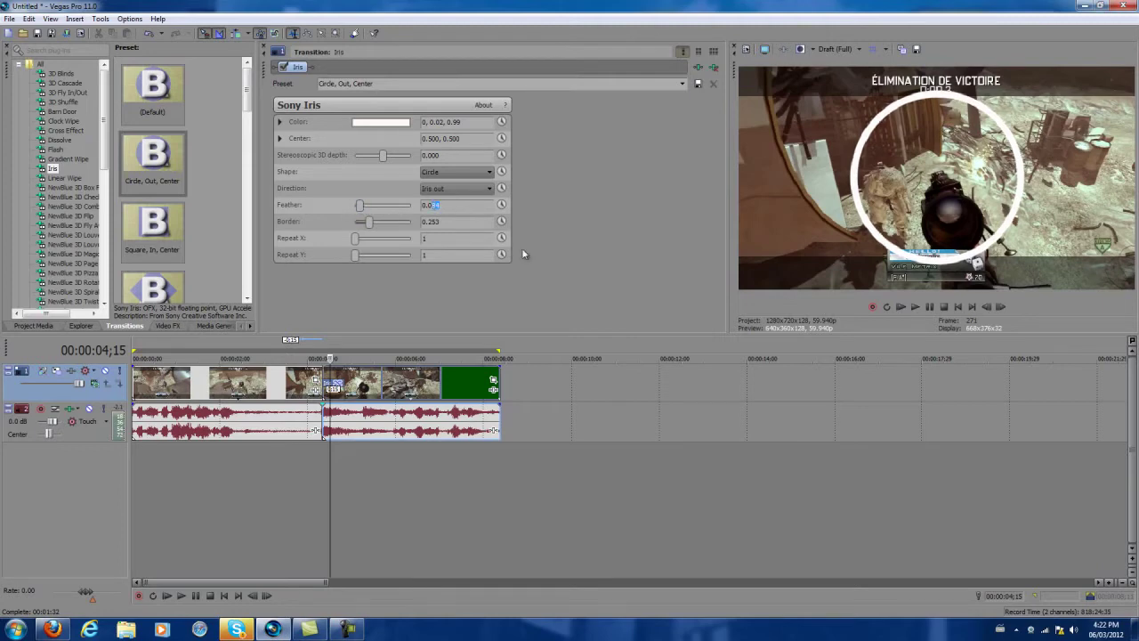
type("93")
key("Return")
left_click(307, 359)
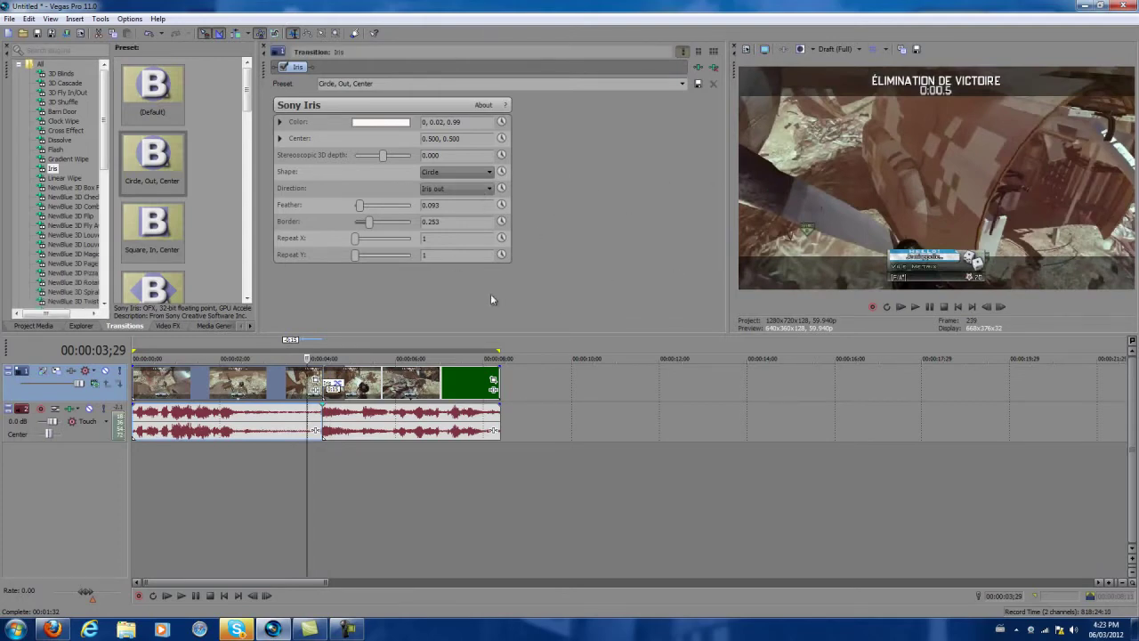
key("Left")
key("Left")
key("Left")
key("Left")
key("Left")
key("Left")
key("Left")
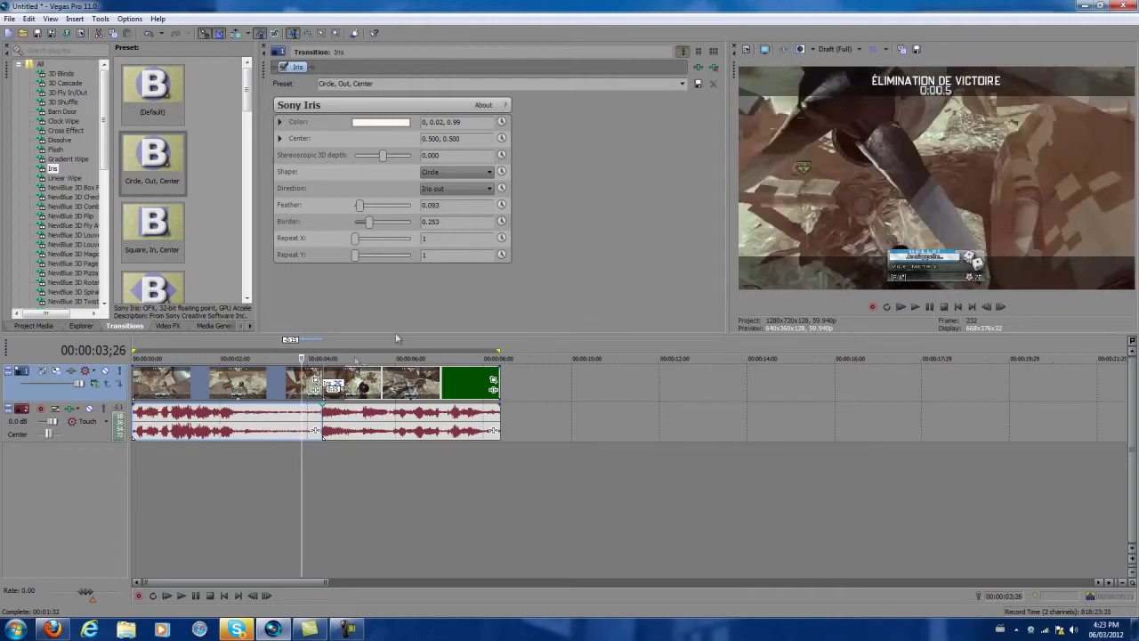
key("space")
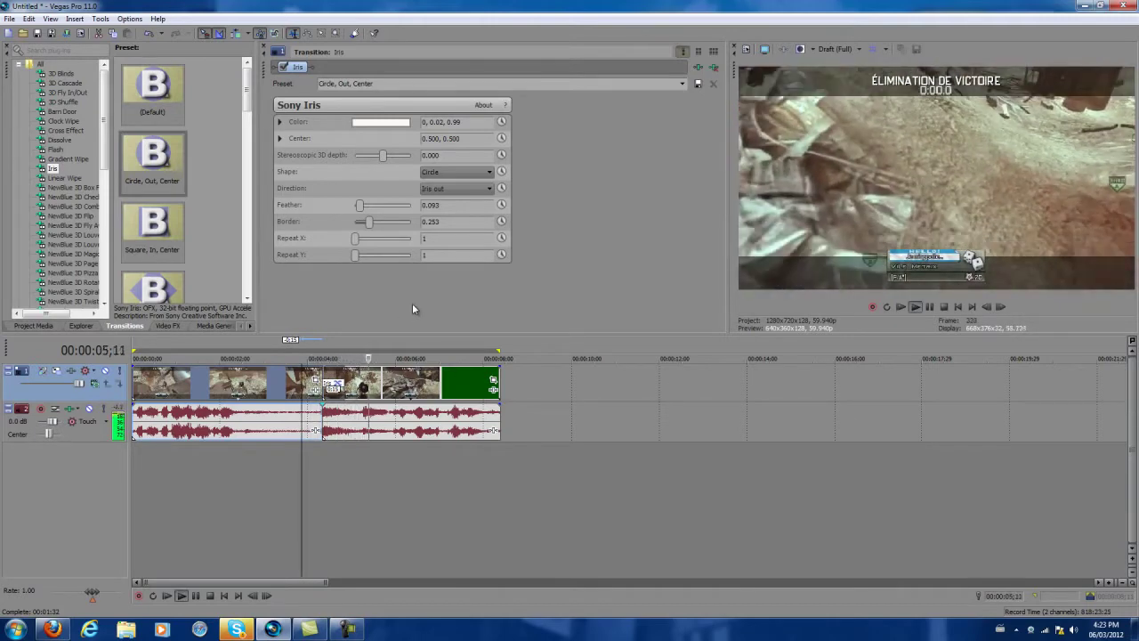
key("space")
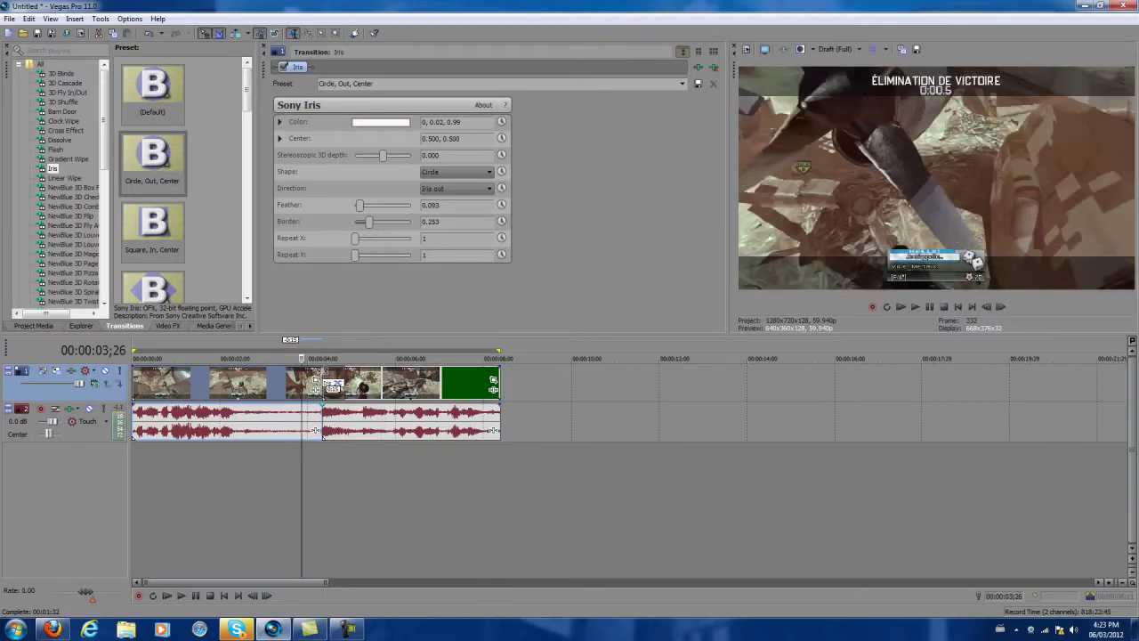
left_click(322, 383)
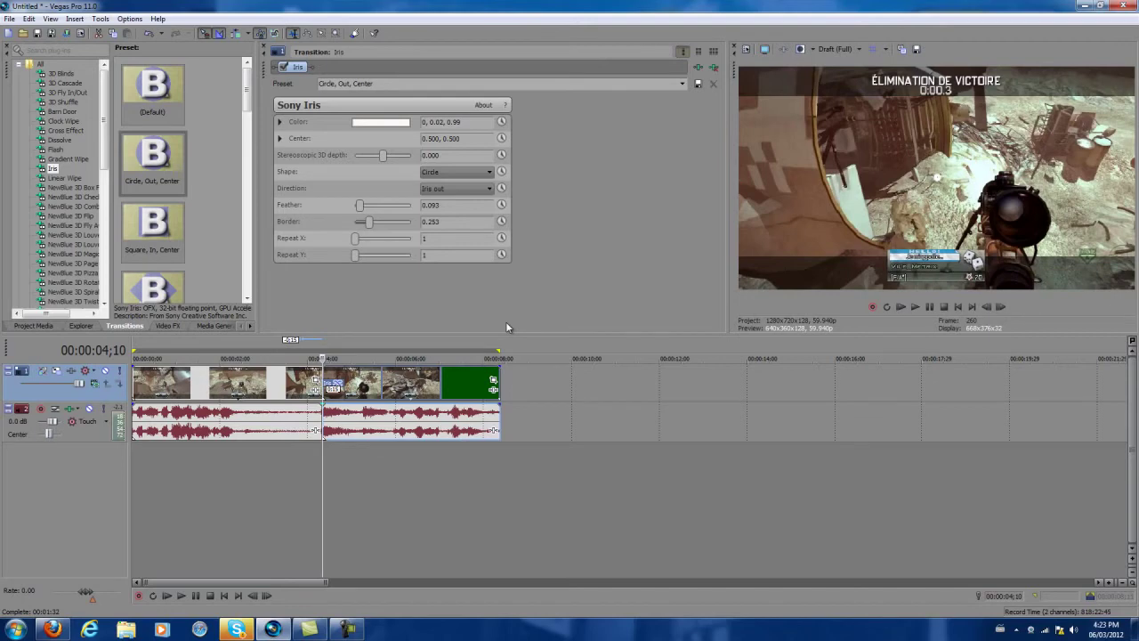
left_click(412, 385)
- Apply the CC3 filter package (Sharpen, Color Curves, Levels, Brightness and Contrast) to the Metrix2 event
left_click(494, 392)
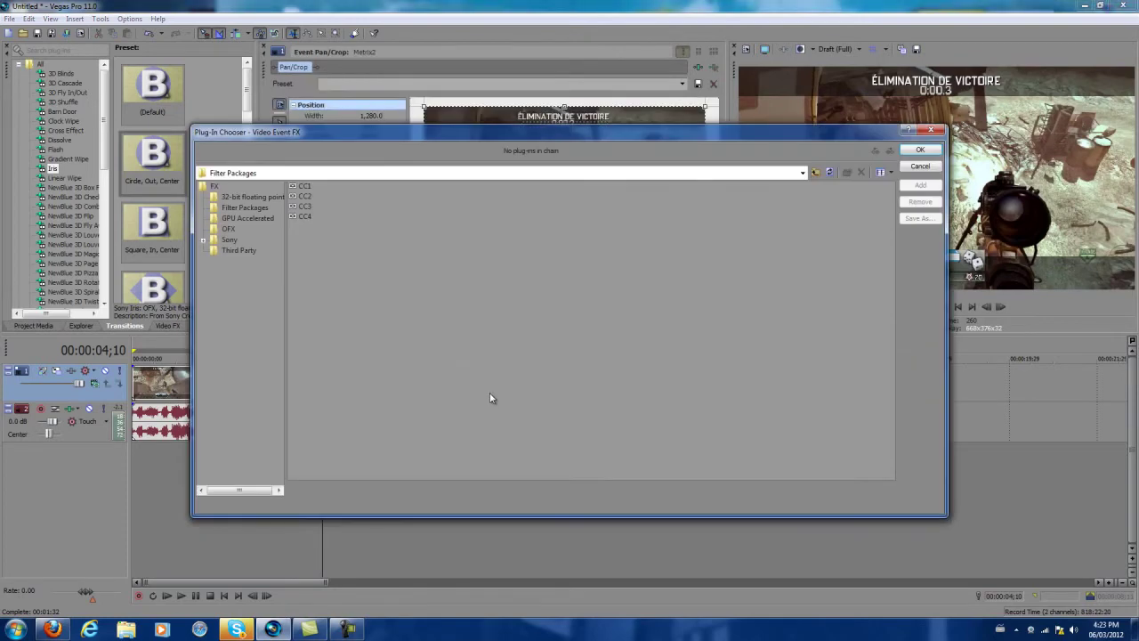
left_click(304, 216)
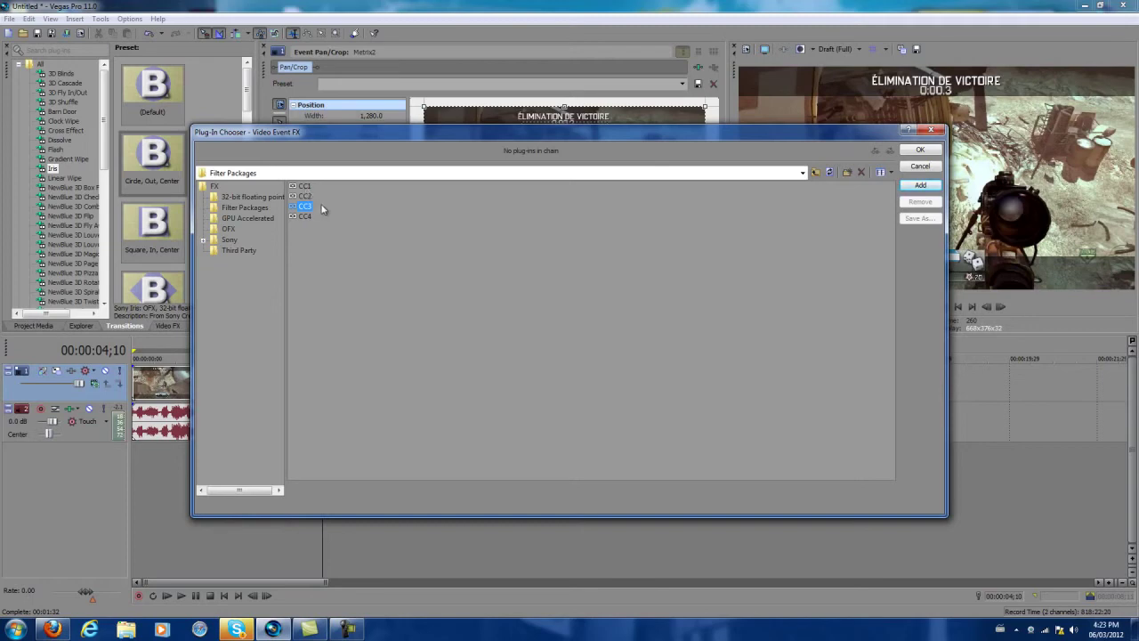
left_click(931, 151)
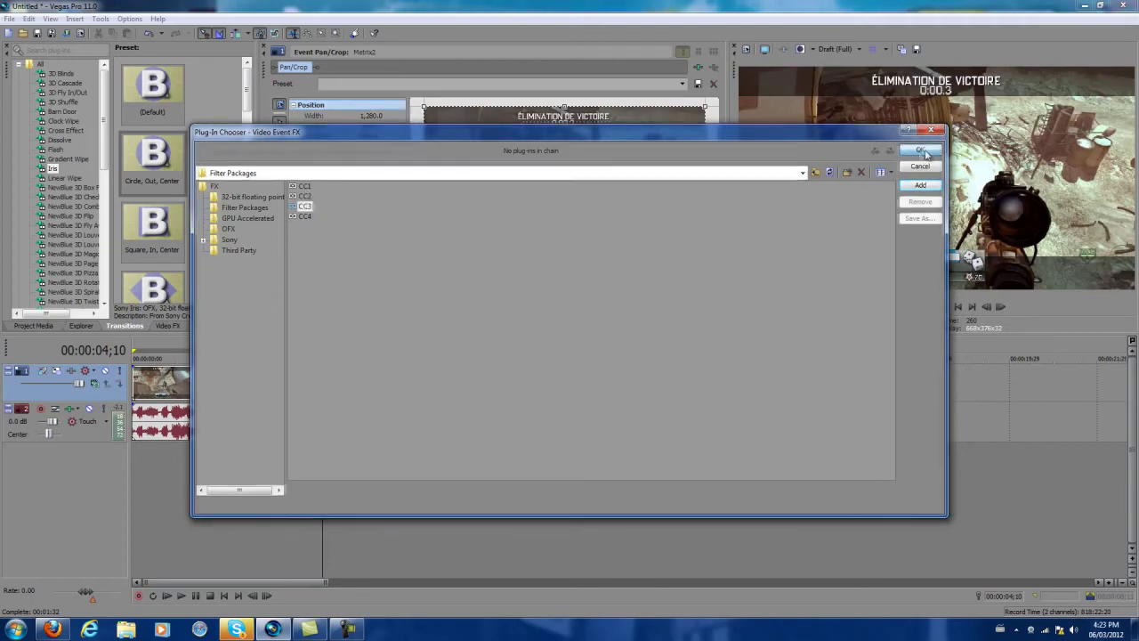
left_click(393, 386)
left_click(448, 397)
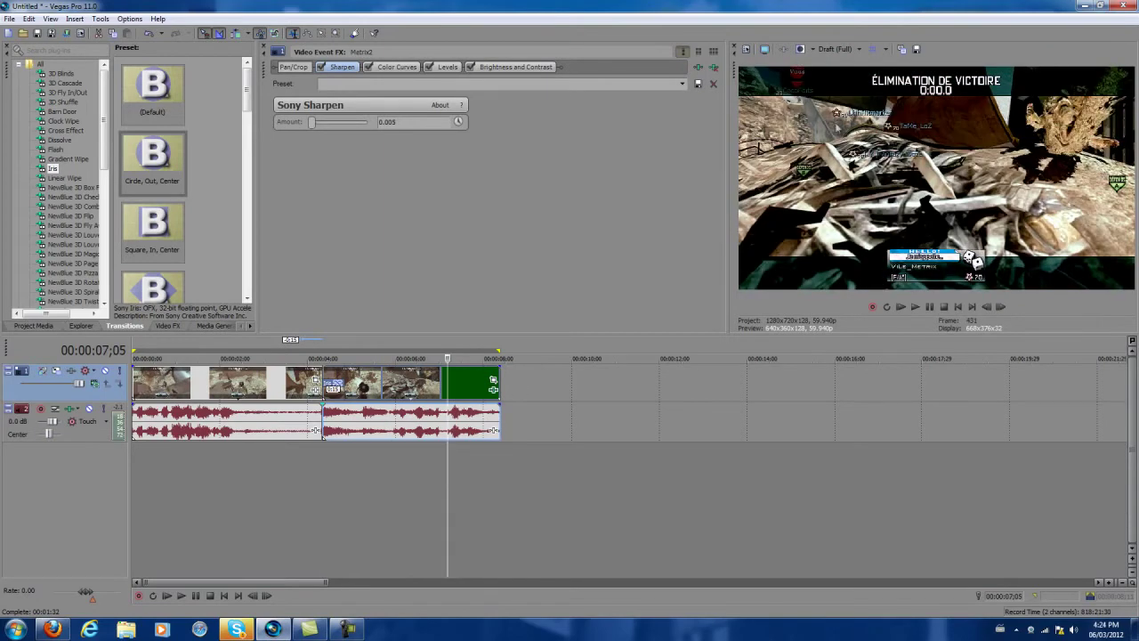
- At 00:00:03;18, change the preview quality to Draft Quarter, then to Draft Half
key("Home")
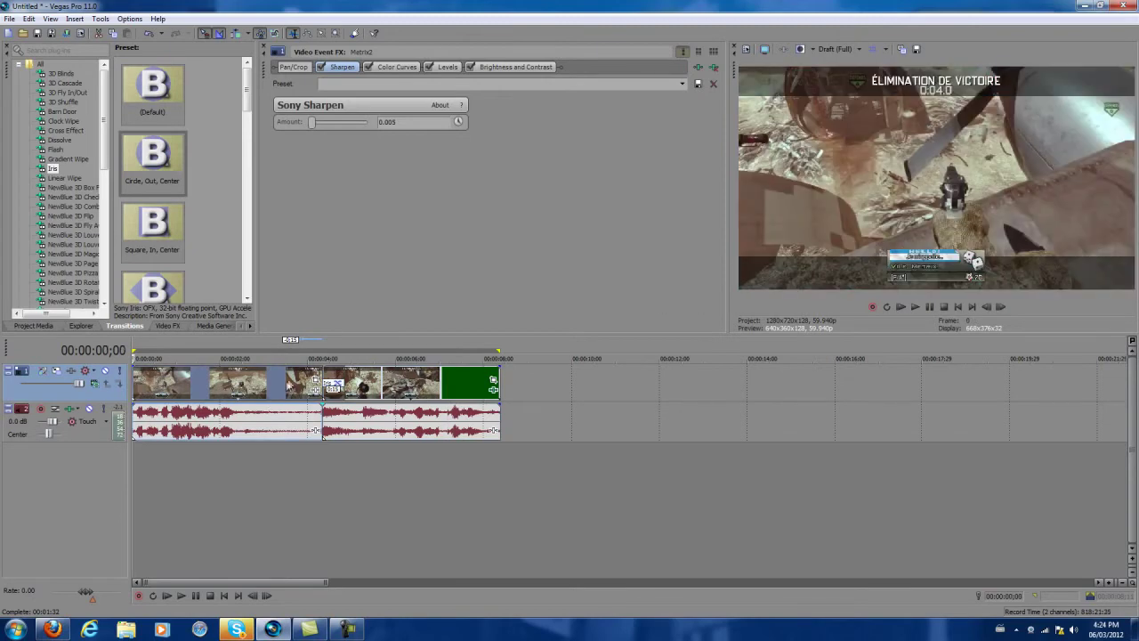
left_click(291, 386)
left_click(837, 49)
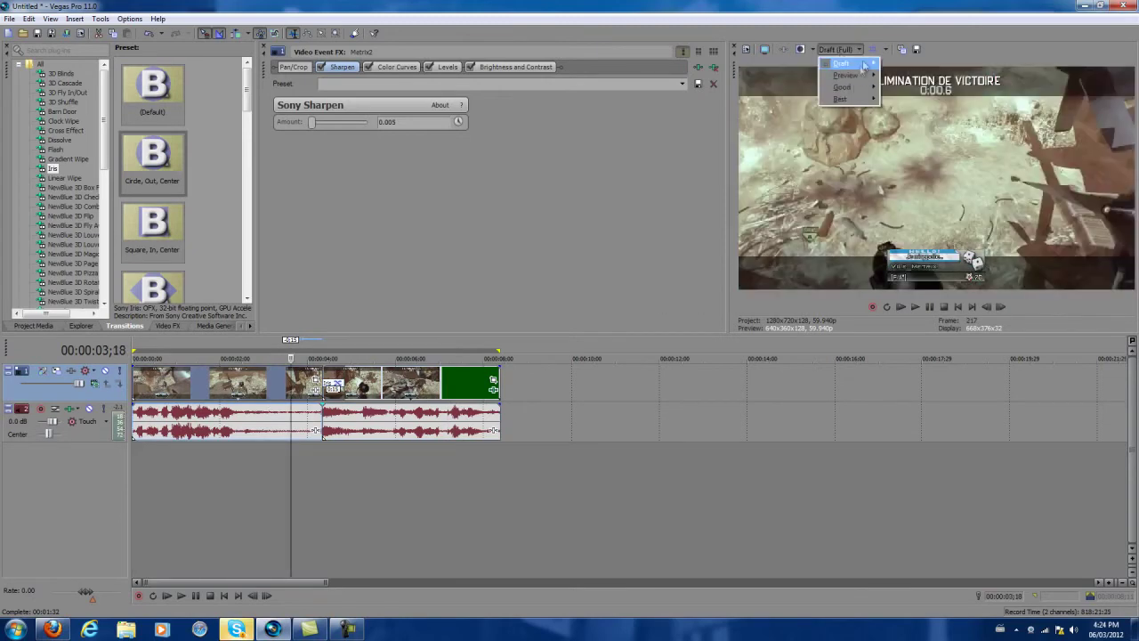
mouse_move(845, 63)
left_click(905, 98)
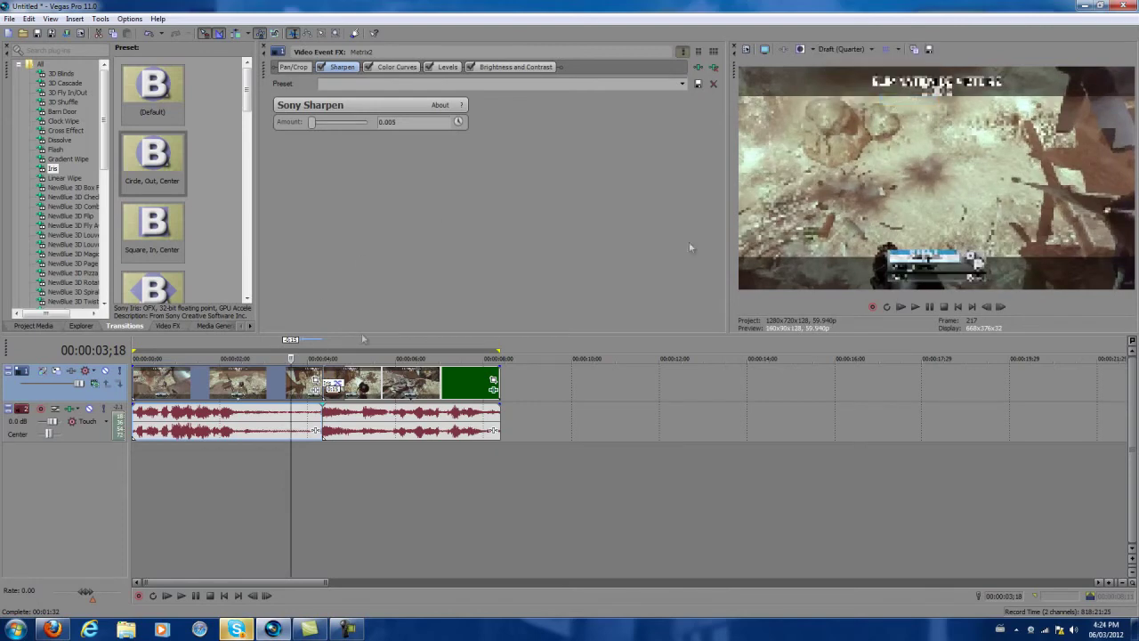
left_click(841, 49)
mouse_move(845, 64)
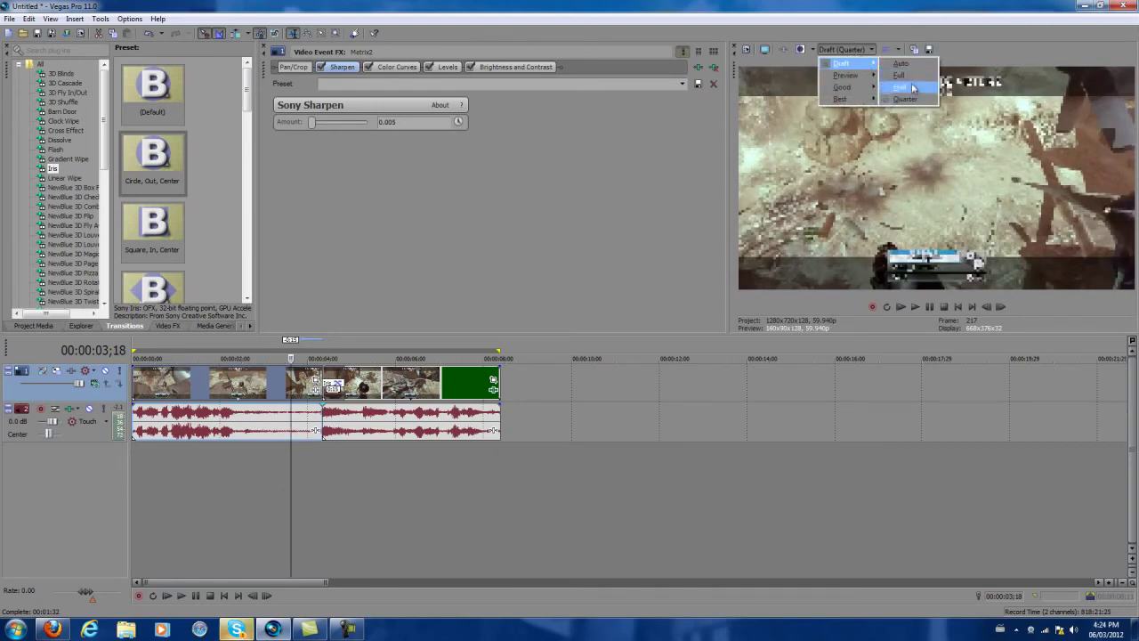
left_click(905, 86)
left_click_drag(316, 351, 415, 352)
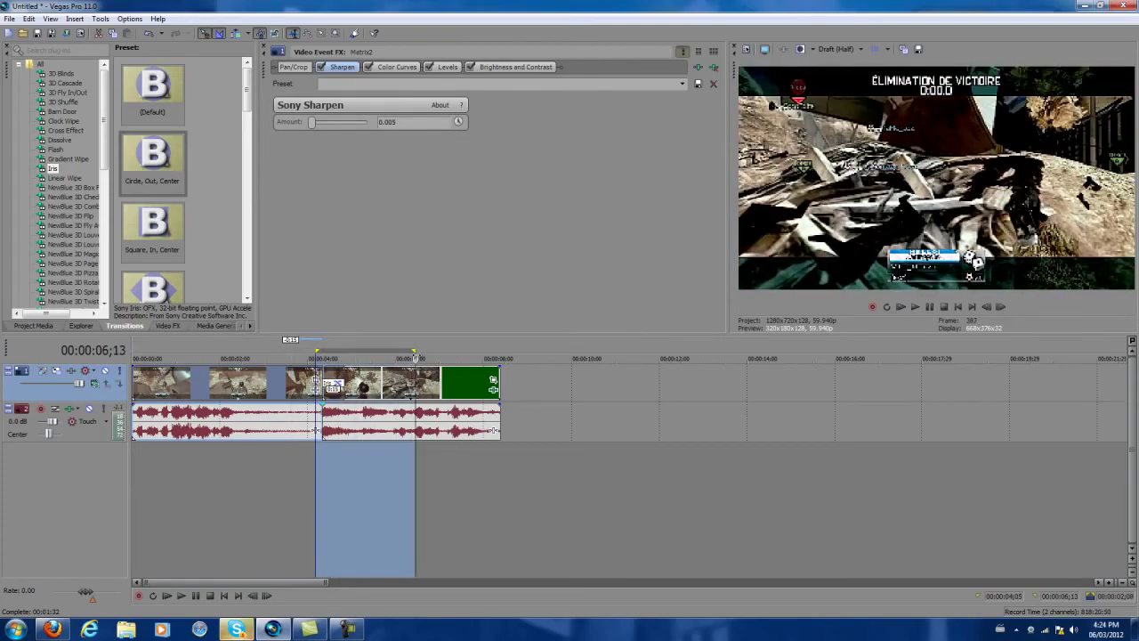
key("space")
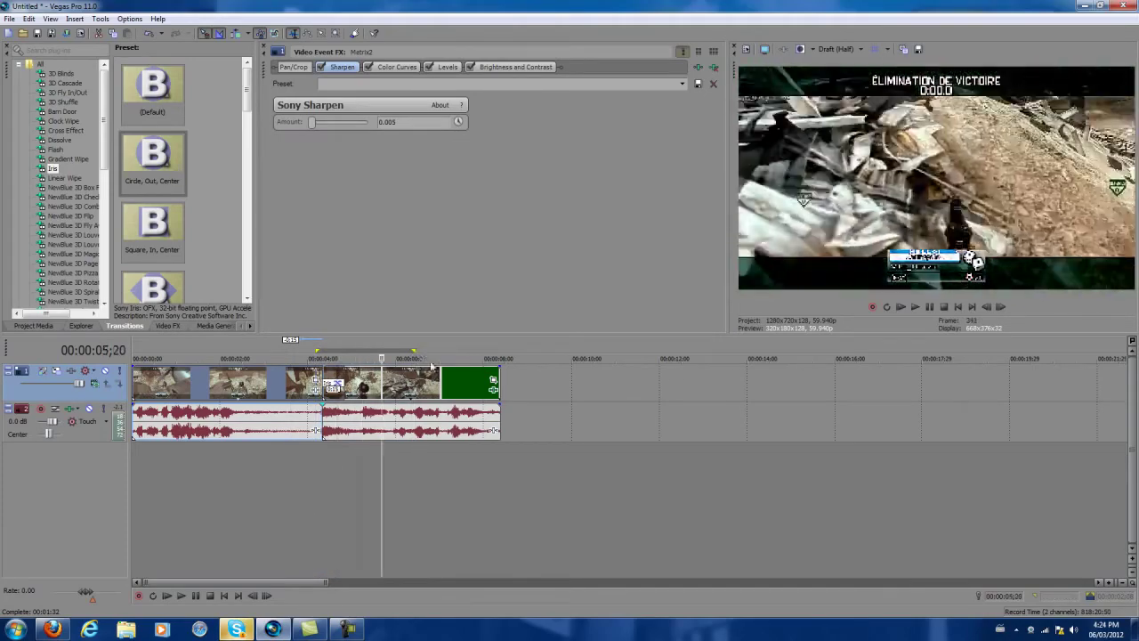
key("space")
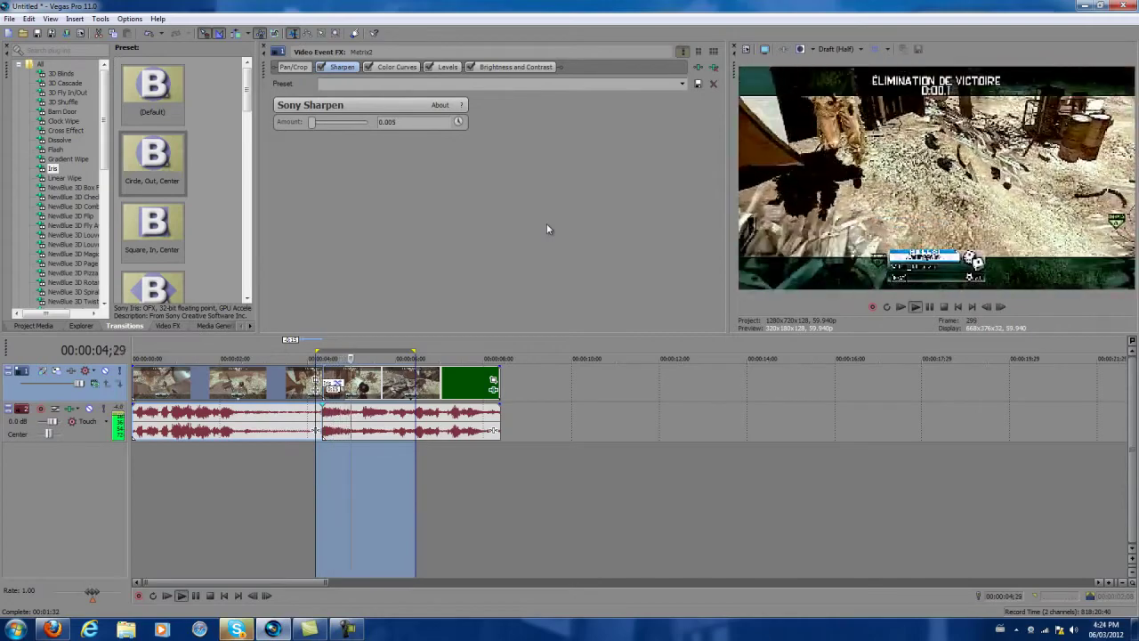
left_click(452, 385)
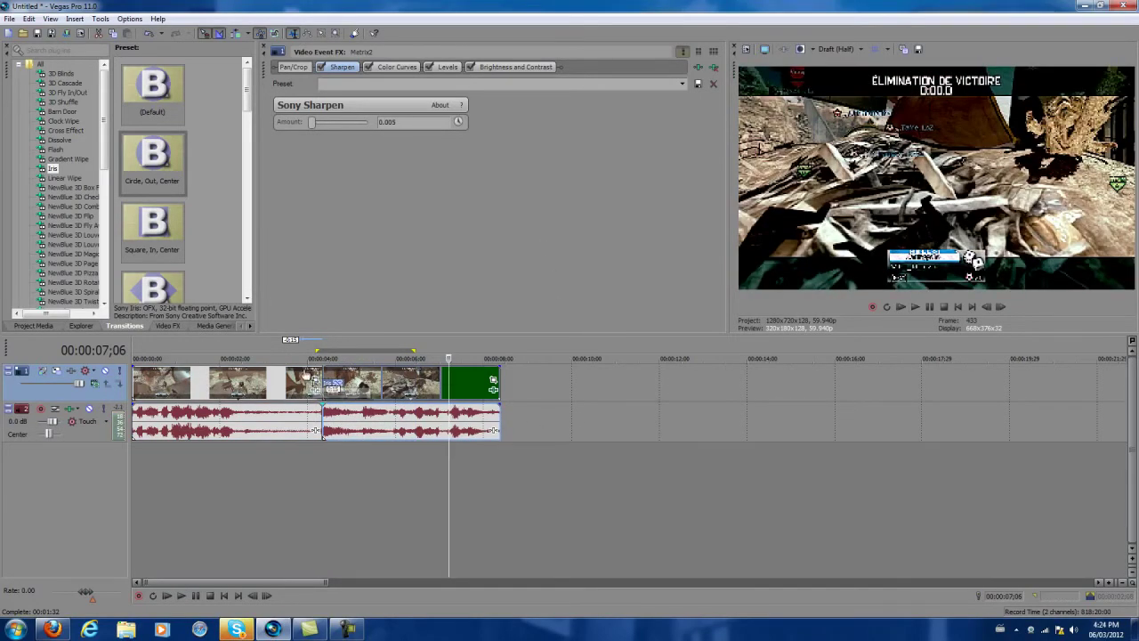
left_click(294, 352)
left_click_drag(293, 353, 418, 352)
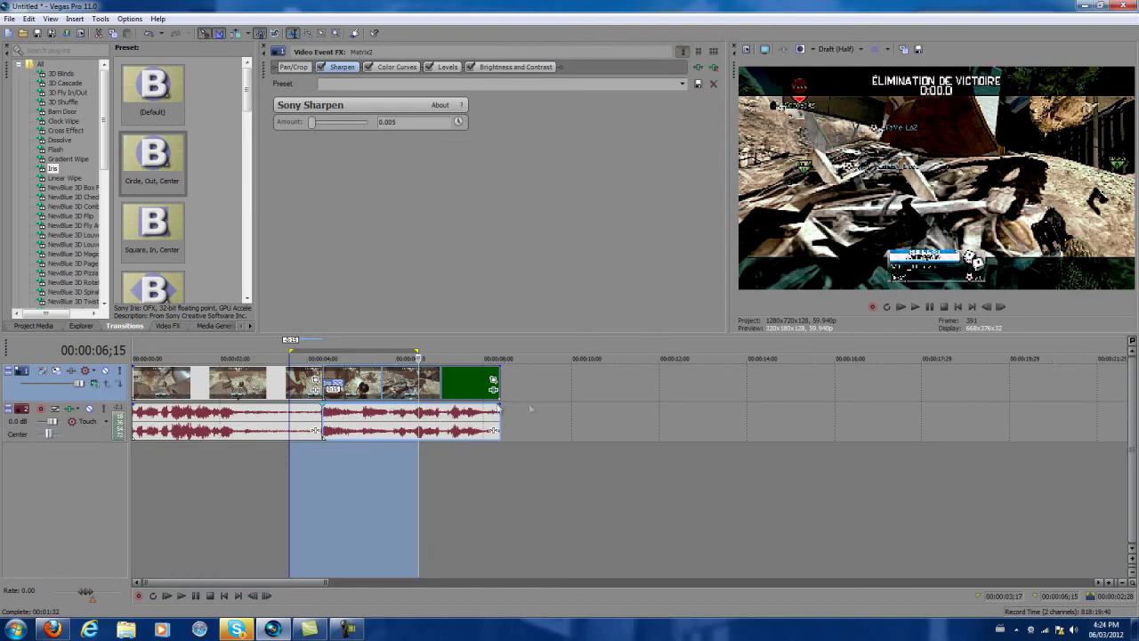
left_click(470, 389)
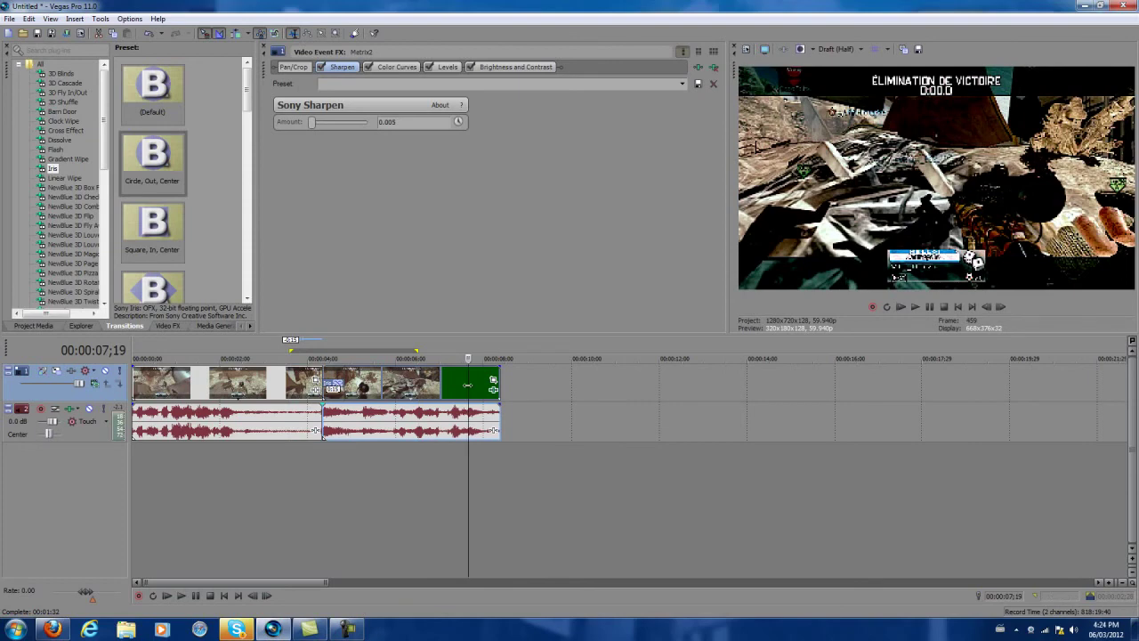